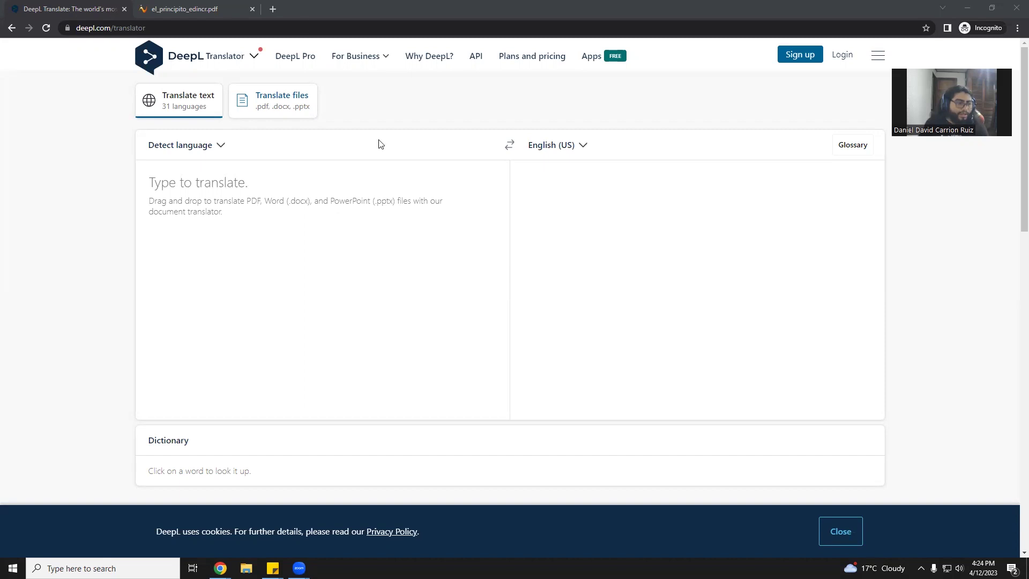
Bring the Spanish dedication paragraph beginning "Pido perdón a los niños" from page 7 of the El Principito PDF into the translator's source text.
left_click(329, 216)
key("ctrl+Tab")
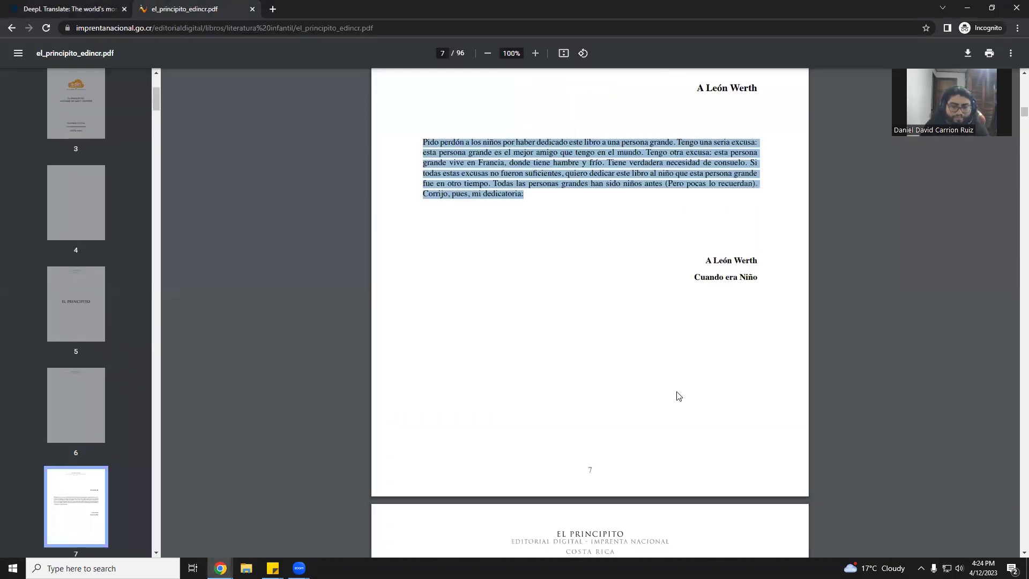
scroll(528, 239, "up", 3)
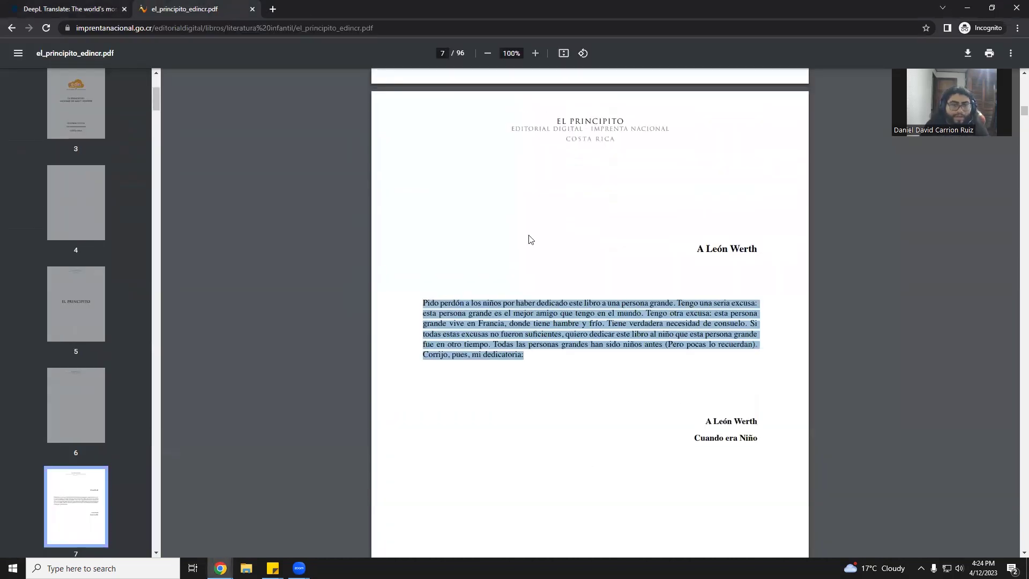
left_click(69, 6)
type("Pido perdón a los niños por haber dedicado este libro a una persona grande. Tengo una seria excusa: esta persona grande es el mejor amigo que tengo en el mundo. Tengo otra excusa: esta persona grande vive en Francia, donde tiene hambre y frío. Tiene verdadera necesidad de consuelo. Si todas estas excusas no fueron suficientes, quiero dedicar este libro al niño que esta persona grande fue en otro tiempo. Todas las personas grandes han sido niños antes (Pero pocas lo recuerdan). Corrijo, pues, mi dedicatoria:")
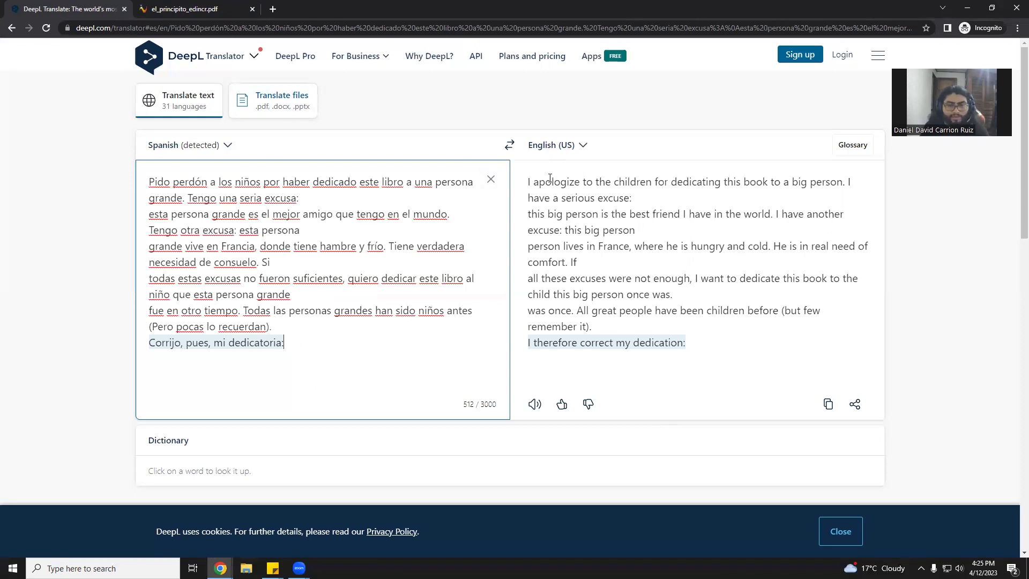
Translate the passage into French and view the alternative wordings for "vraiment" in the translation.
left_click(557, 145)
scroll(665, 267, "down", 3)
scroll(697, 289, "up", 3)
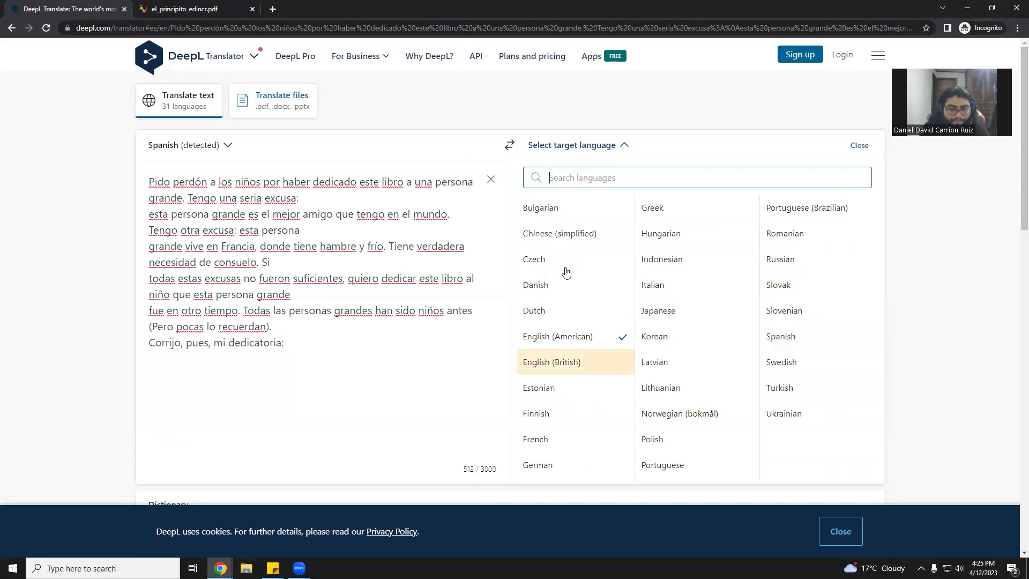
left_click(535, 438)
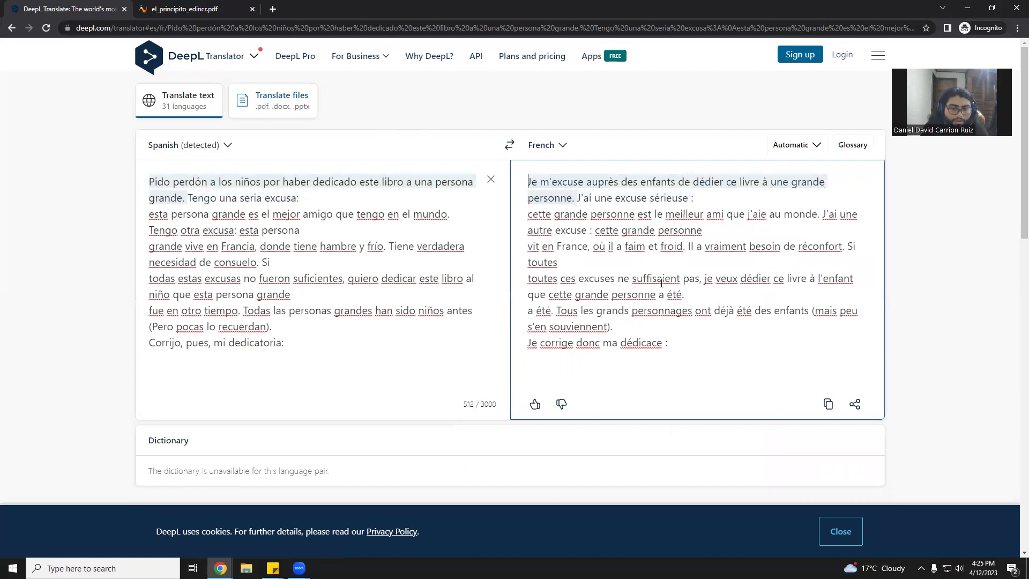
left_click(725, 247)
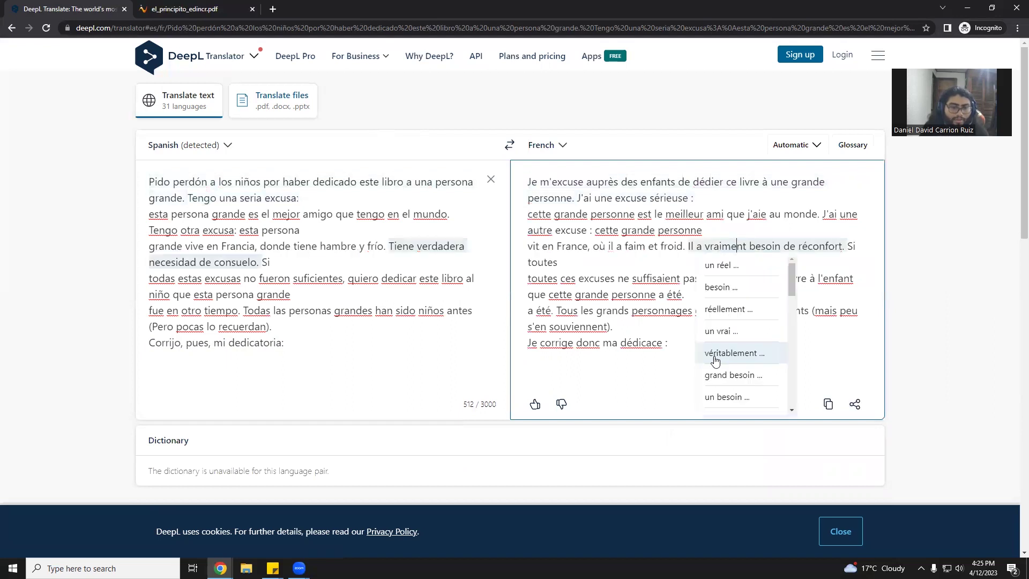
left_click(626, 387)
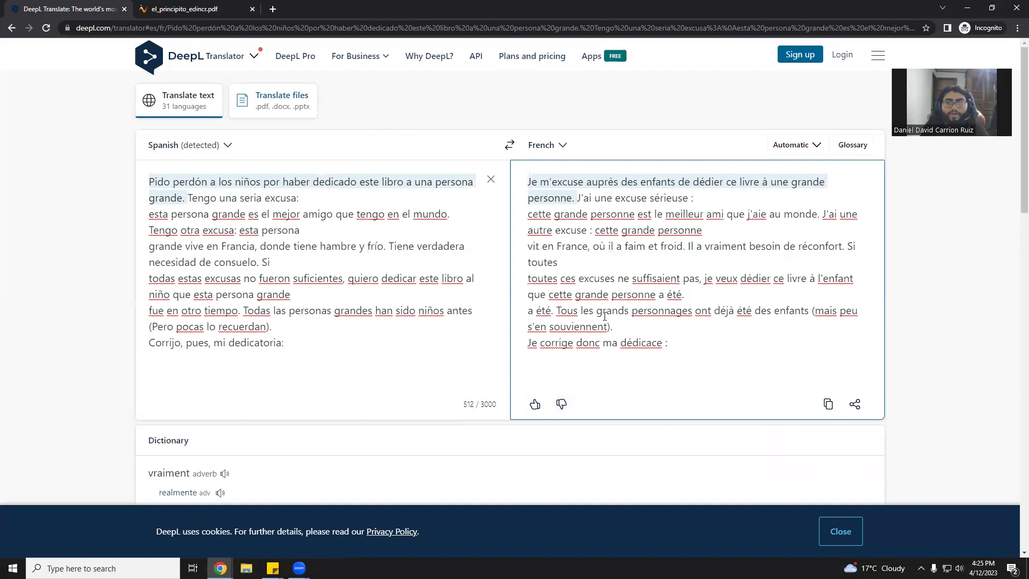
Change the passage's target language to Italian and after that to Polish.
left_click(561, 145)
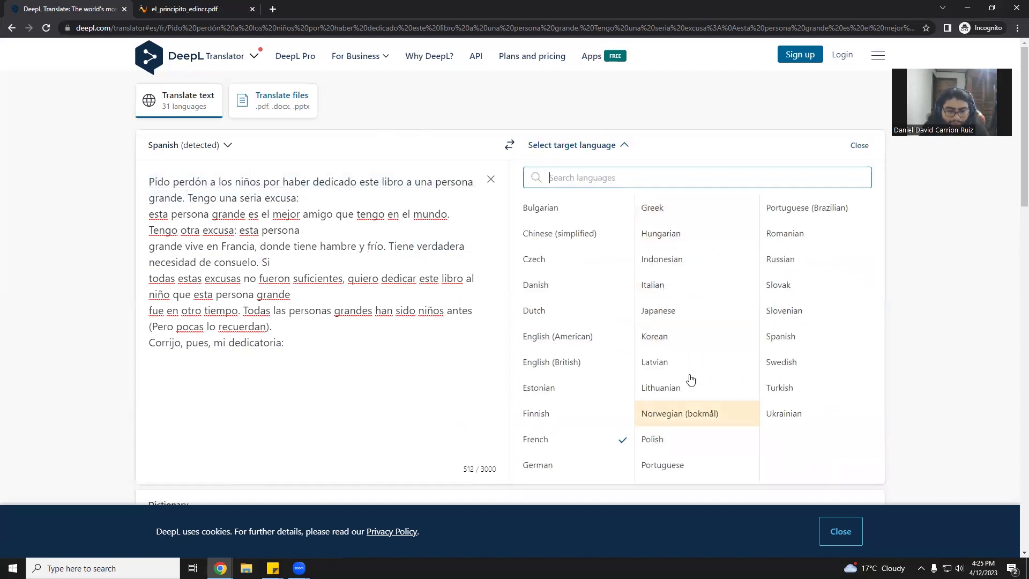
left_click(659, 285)
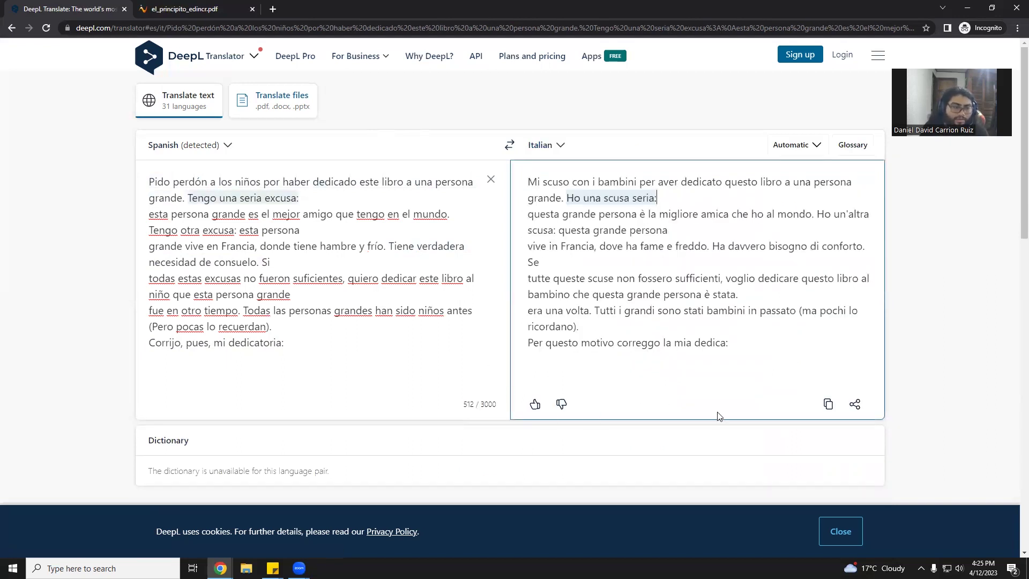
left_click(552, 143)
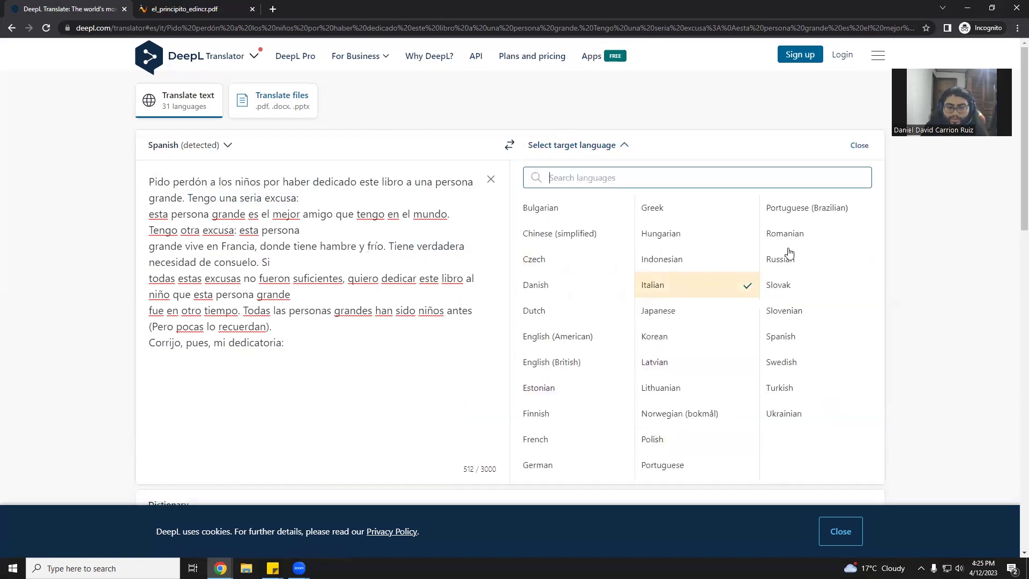
scroll(783, 299, "down", 1)
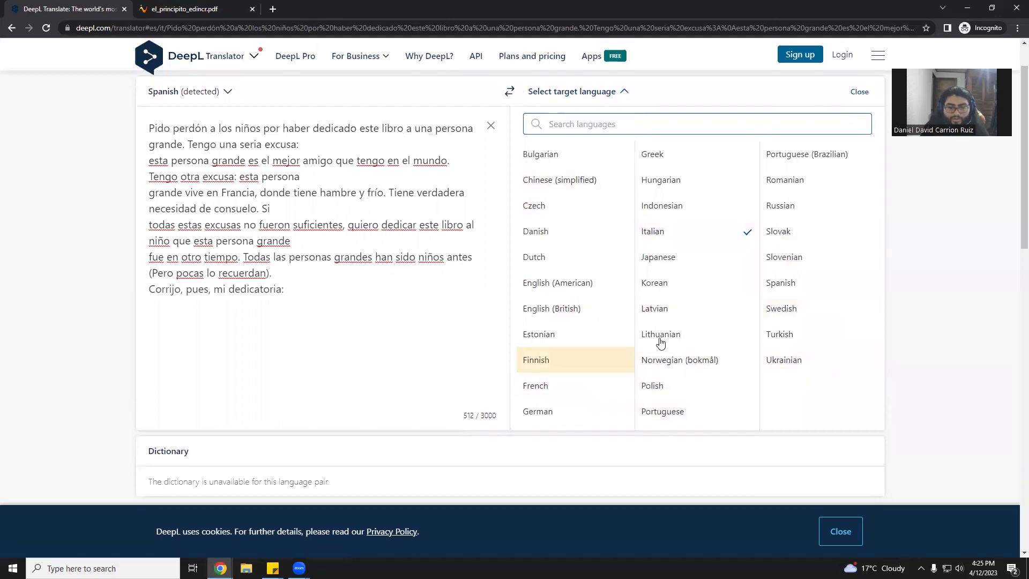
left_click(677, 389)
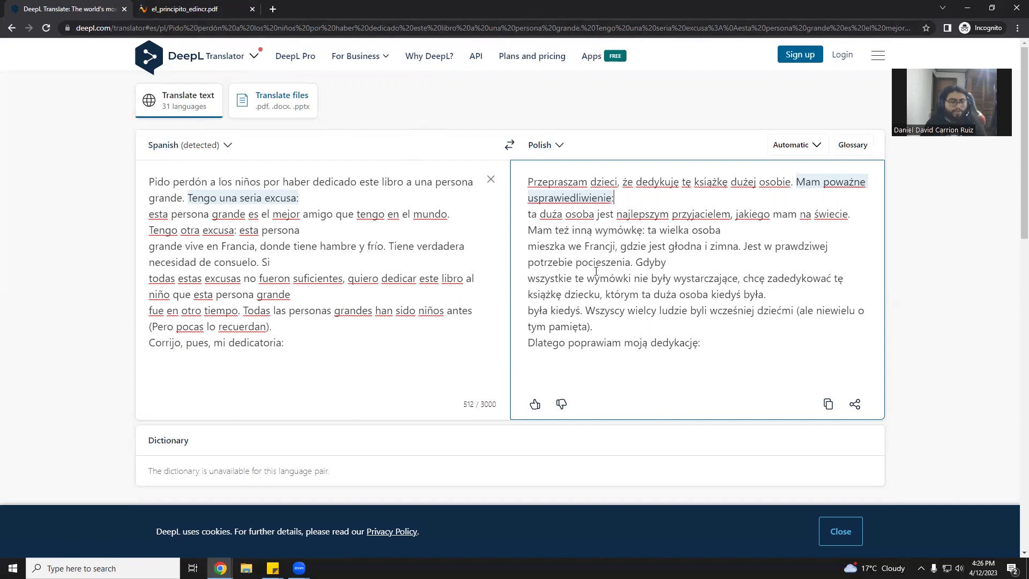
Pick Spanish as the target language and replace the source passage with "Usted tiene hambre".
left_click(490, 179)
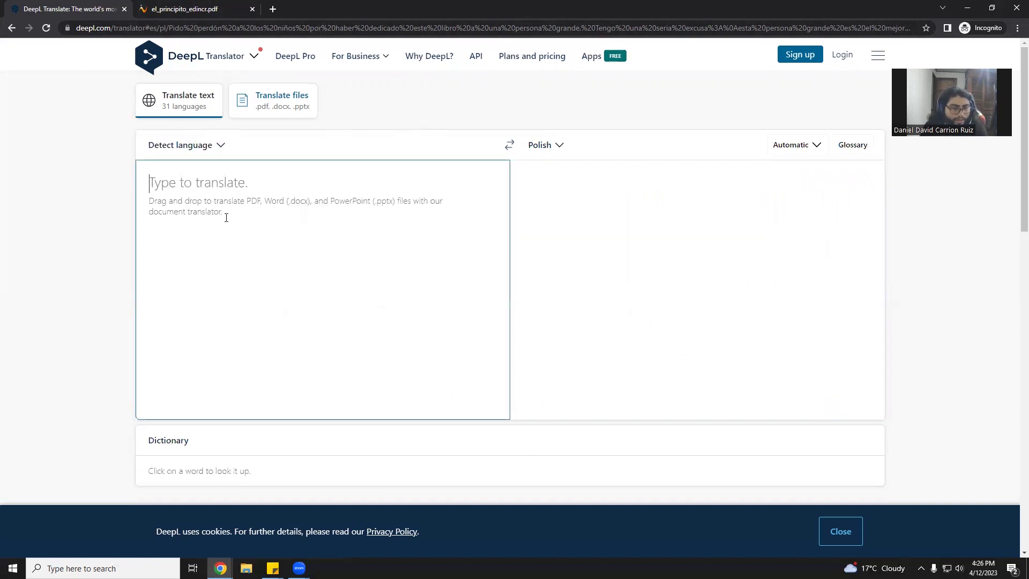
left_click(562, 144)
left_click(801, 336)
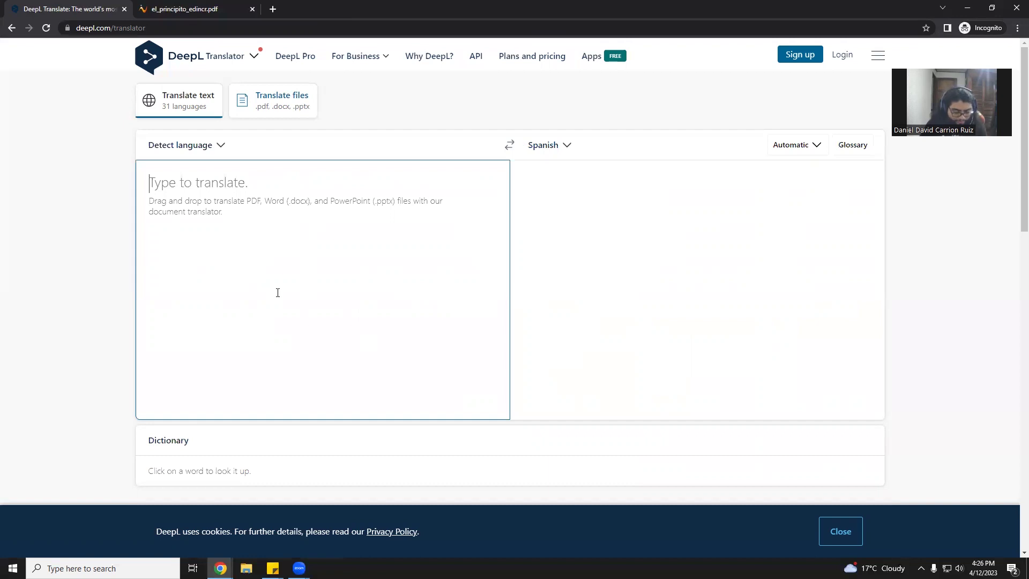
type("Usted")
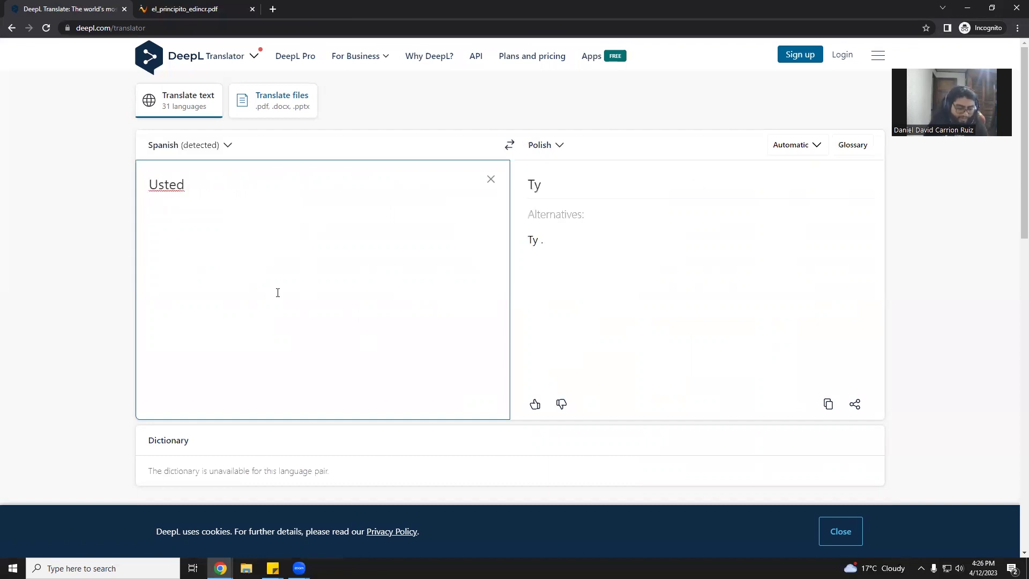
type(" tiene hambre")
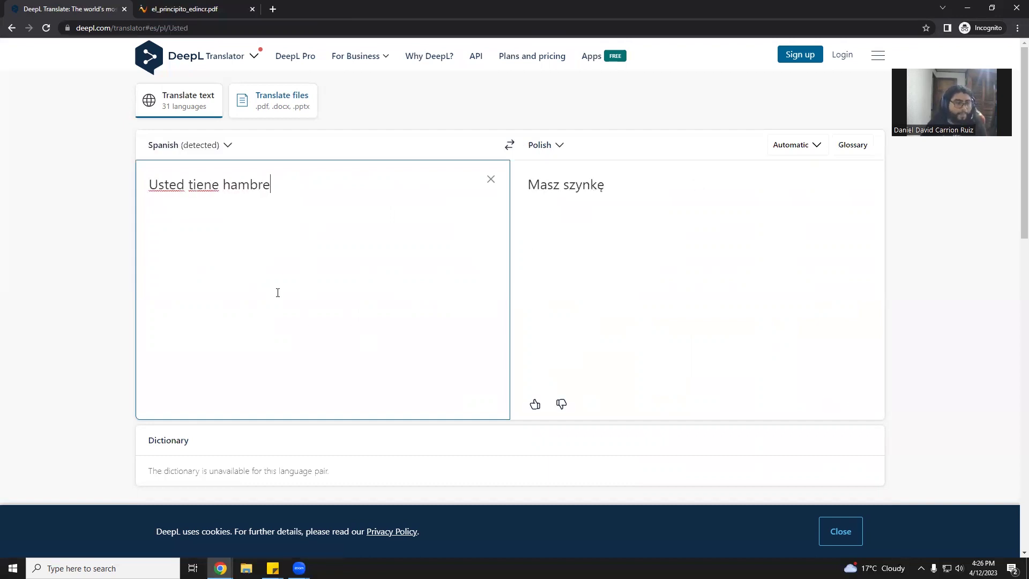
Set the target language to French and fix the source language to Spanish.
left_click(558, 144)
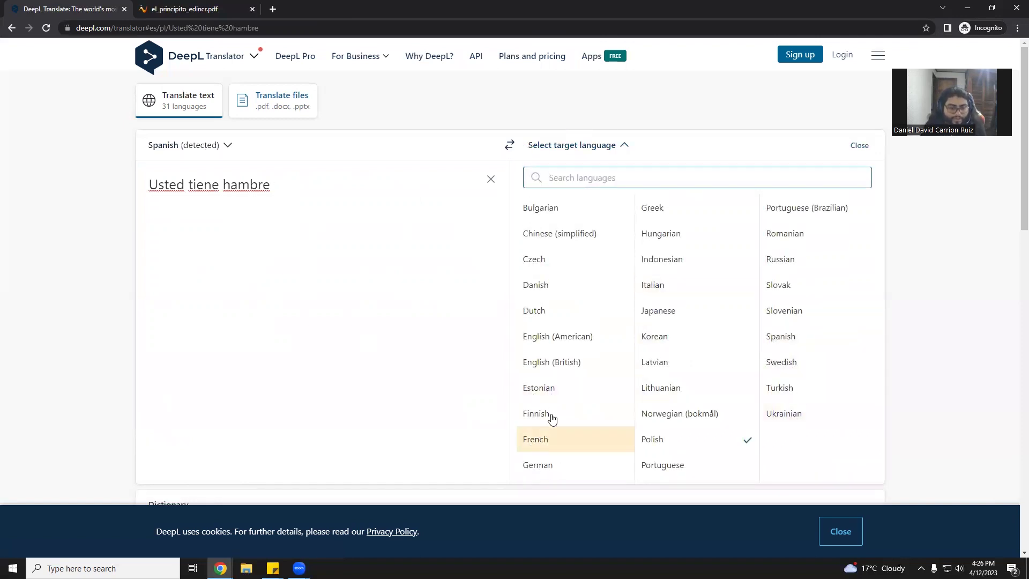
left_click(533, 439)
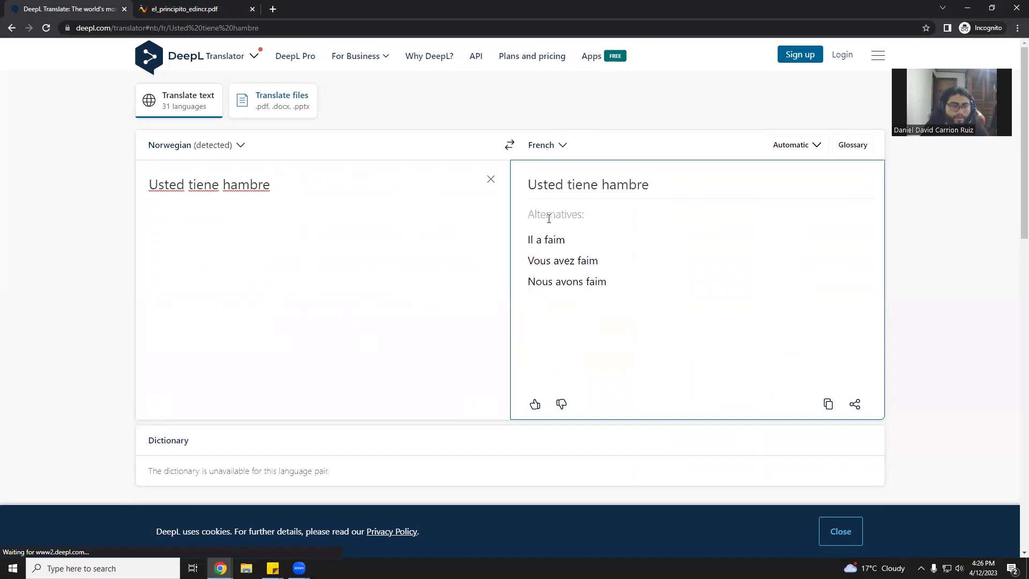
left_click(204, 145)
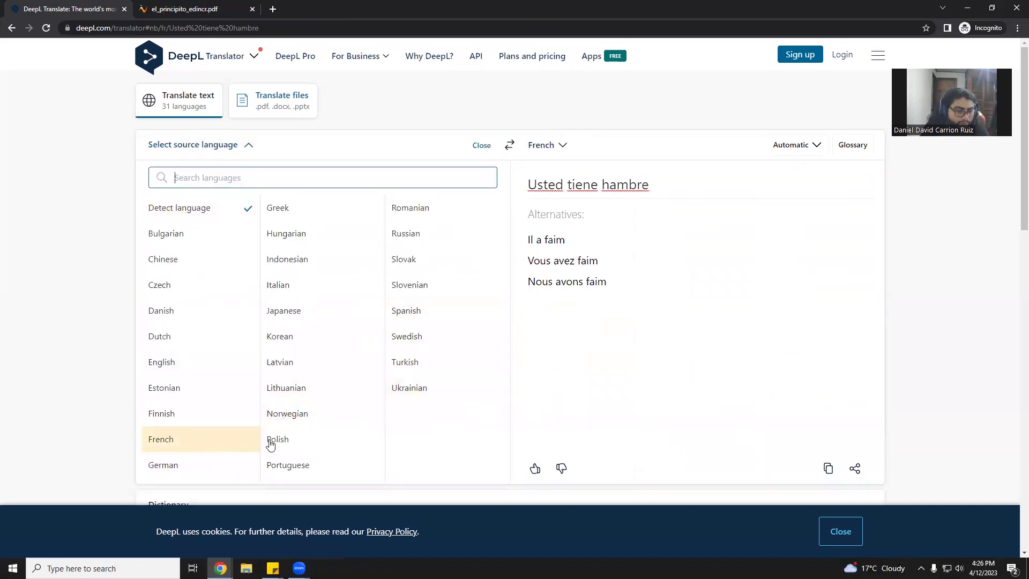
left_click(425, 314)
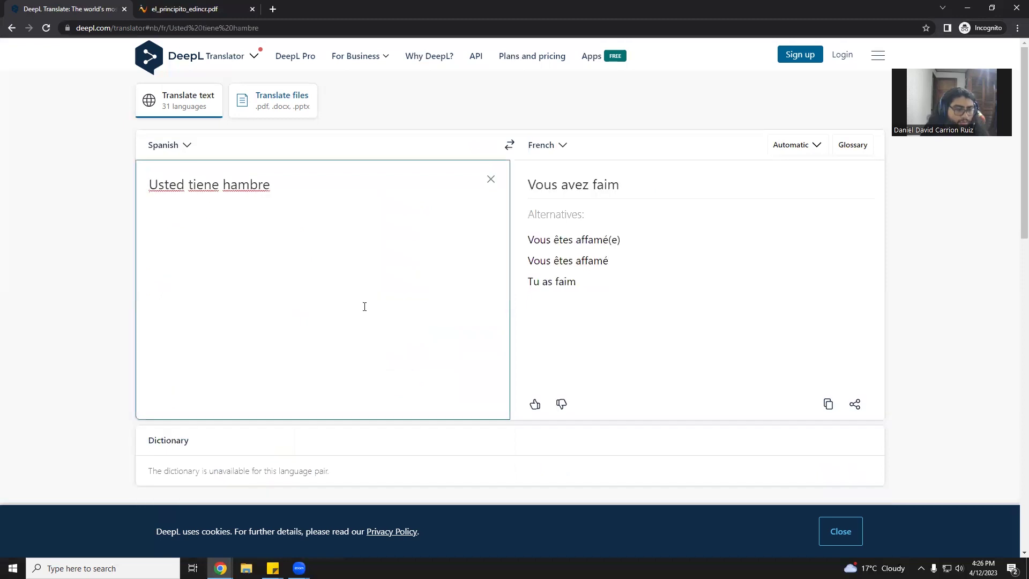
Reword the French translation to "Tu as faim" by choosing a suggested alternative for its opening word.
left_click(623, 195)
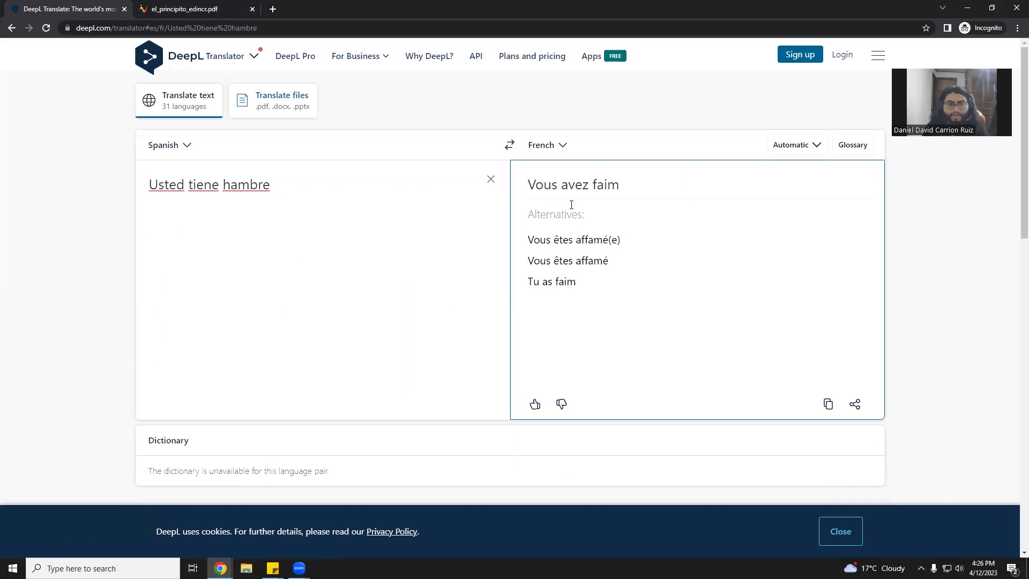
left_click(553, 185)
left_click(551, 204)
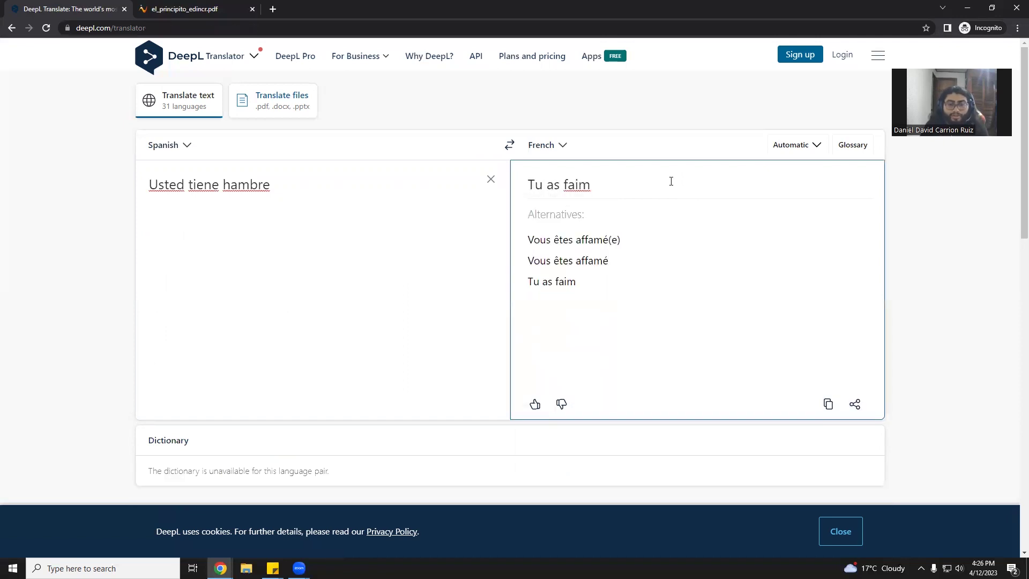
Examine the alternative words suggested for "faim" in the French translation.
left_click(670, 181)
left_click(589, 185)
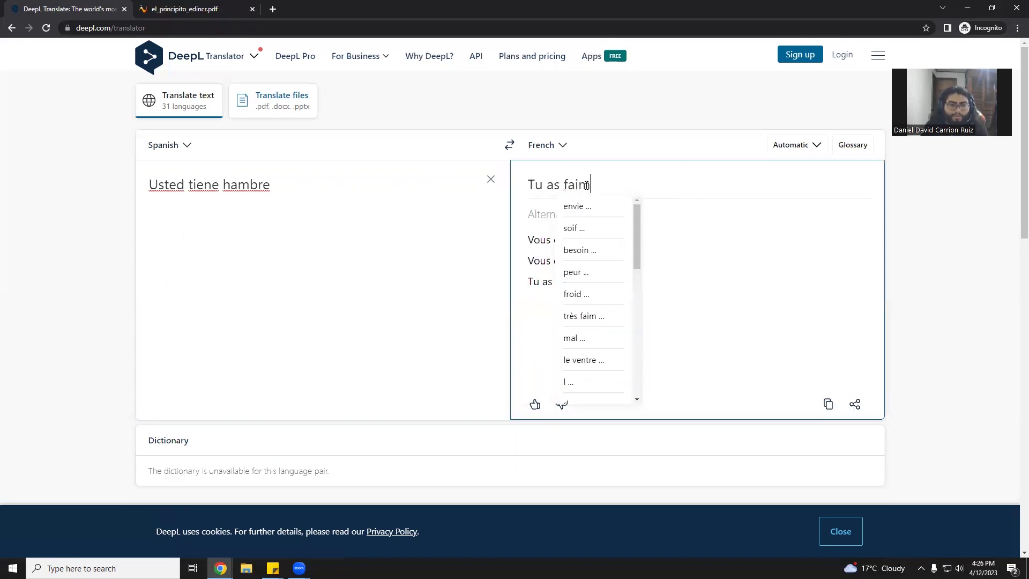
left_click(287, 168)
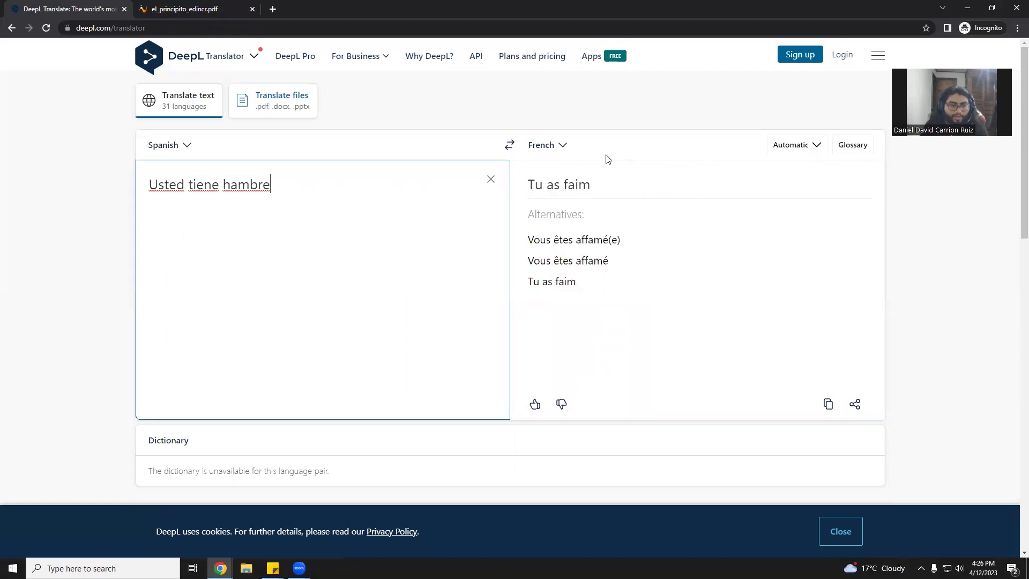
left_click(582, 184)
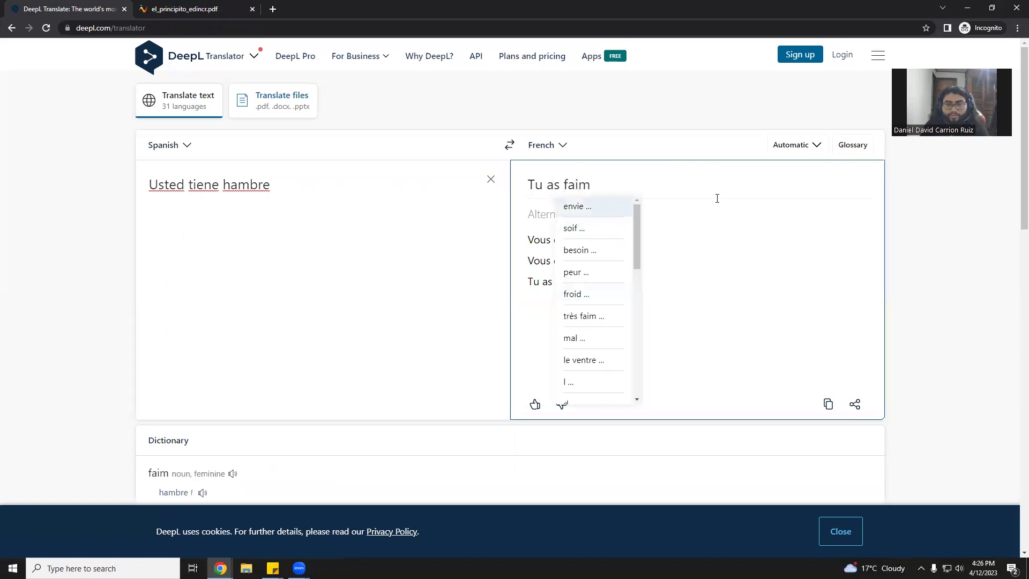
left_click(709, 190)
left_click(586, 183)
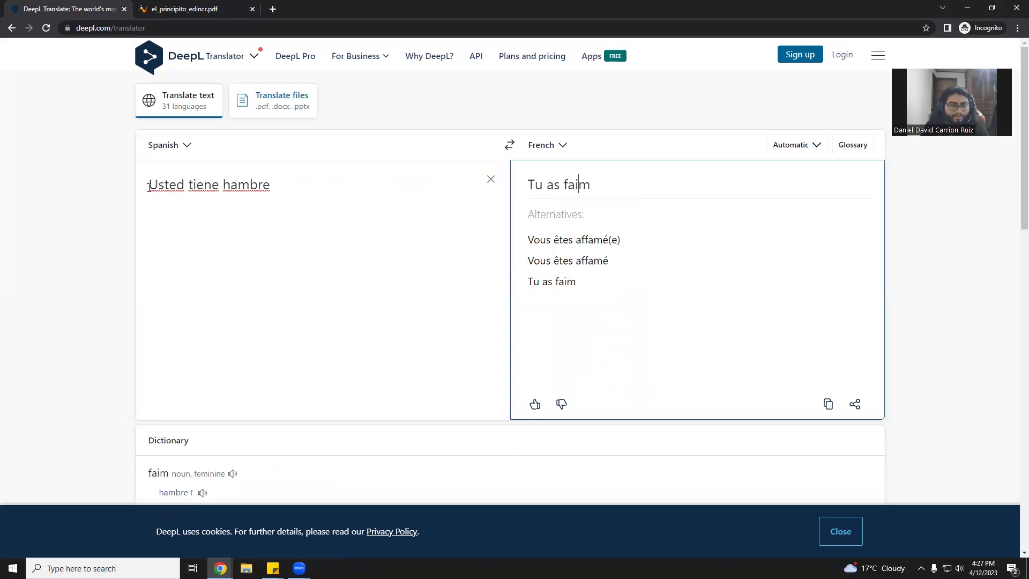
Apply the alternative translation "Vous êtes affamé(e)", then reword it to "Tu as faim" through a suggested alternative for "Vous".
left_click(586, 239)
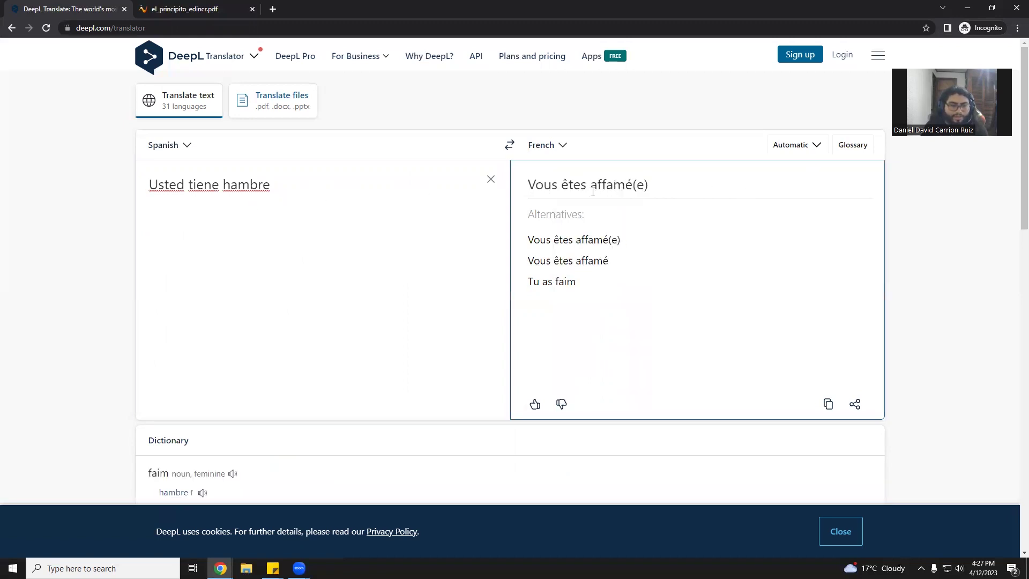
left_click(544, 185)
left_click(546, 209)
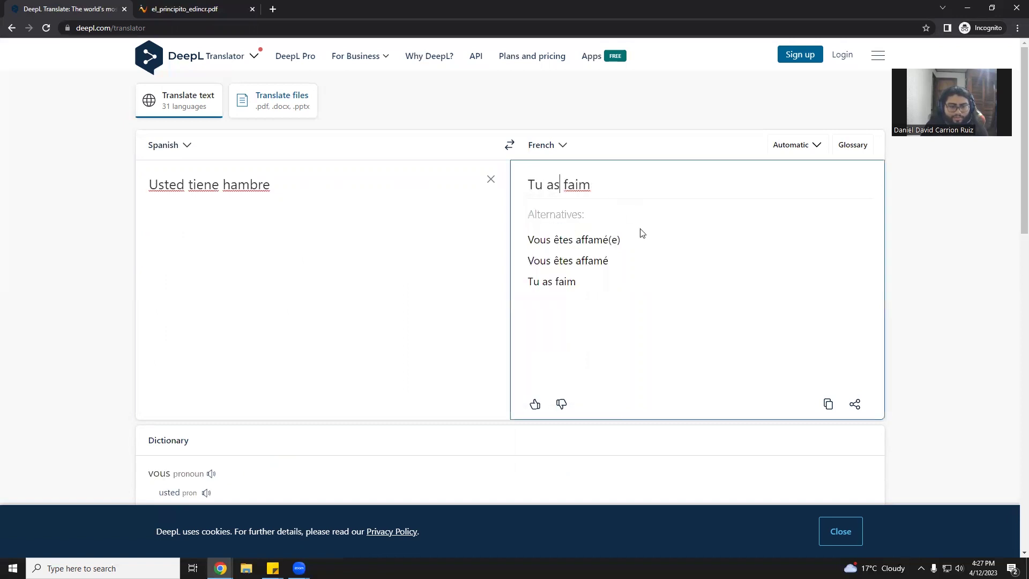
left_click(576, 185)
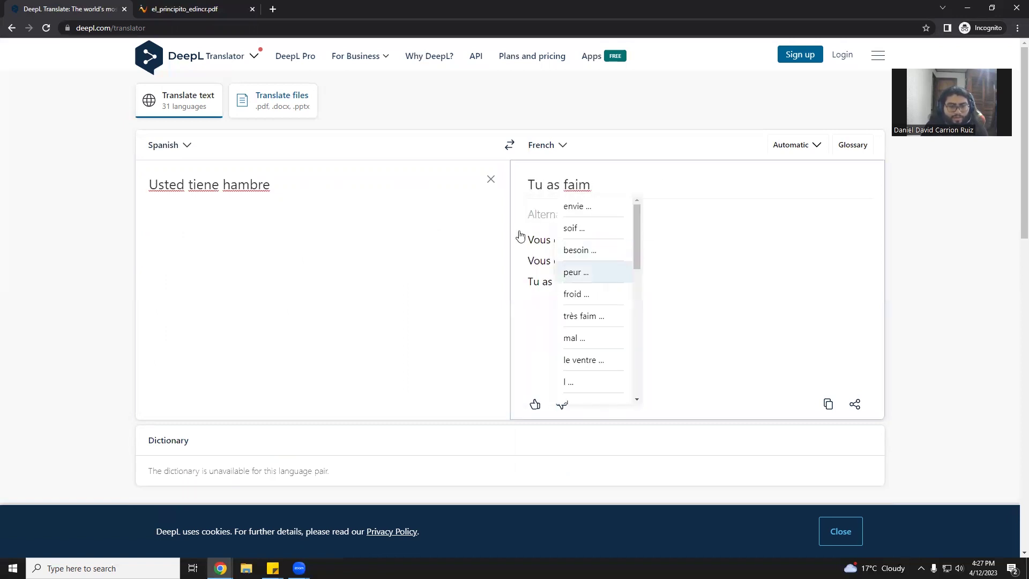
left_click(343, 211)
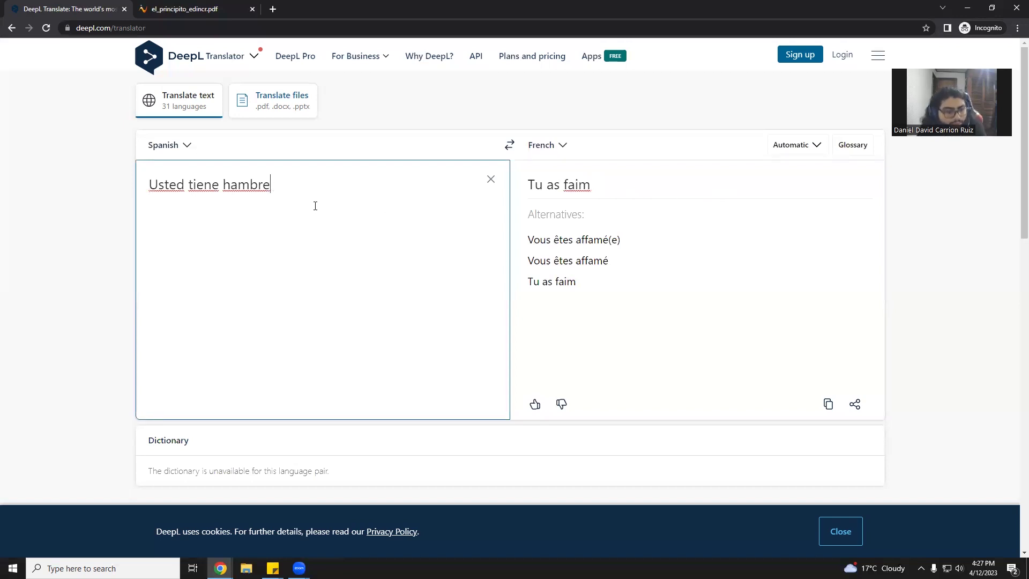
Clear the Spanish source text and copy page 10 of el_principito_edincr.pdf from "Me aconsejaron las personas grandes" through "un hombre tan razonable".
left_click_drag(138, 172, 274, 222)
left_click(491, 179)
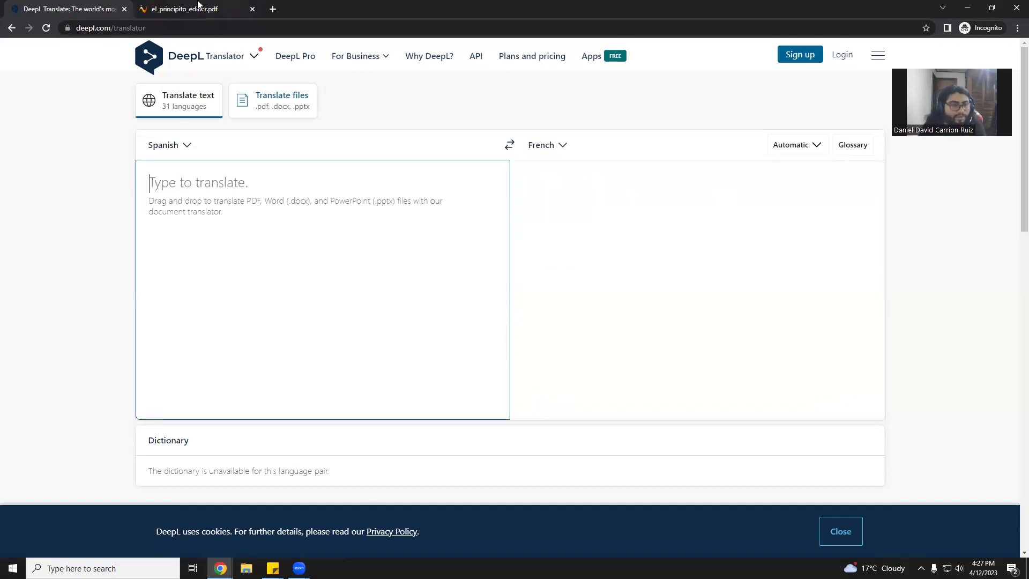
left_click(184, 8)
scroll(499, 277, "down", 20)
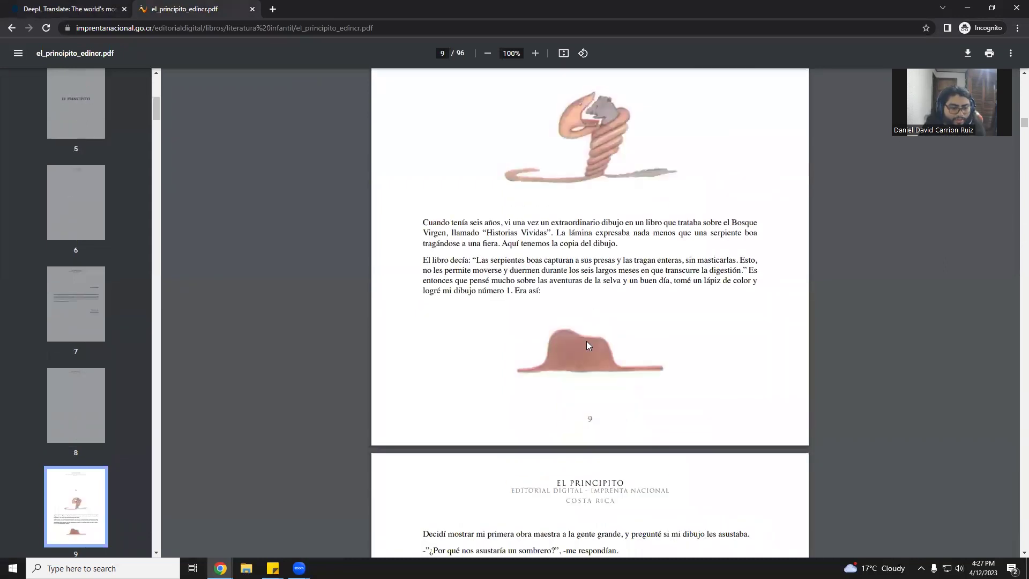
scroll(589, 346, "down", 9)
scroll(504, 271, "up", 4)
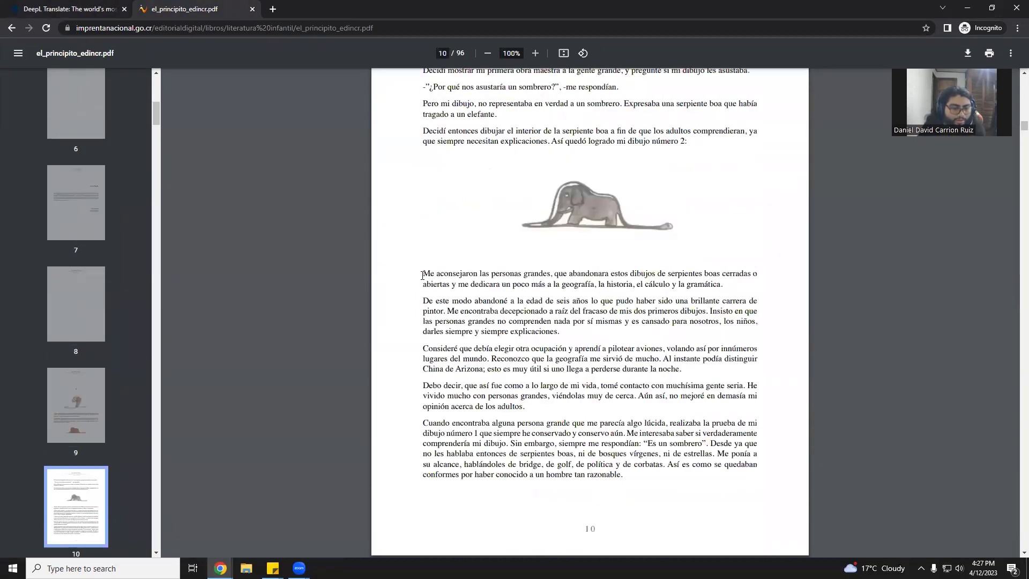
left_click_drag(725, 322, 727, 482)
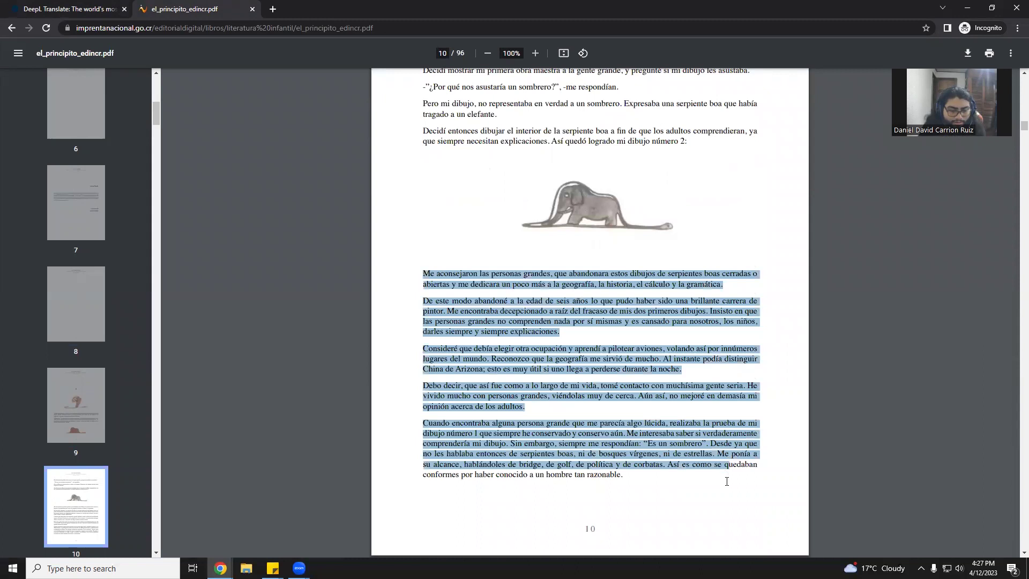
left_click_drag(617, 472, 624, 474)
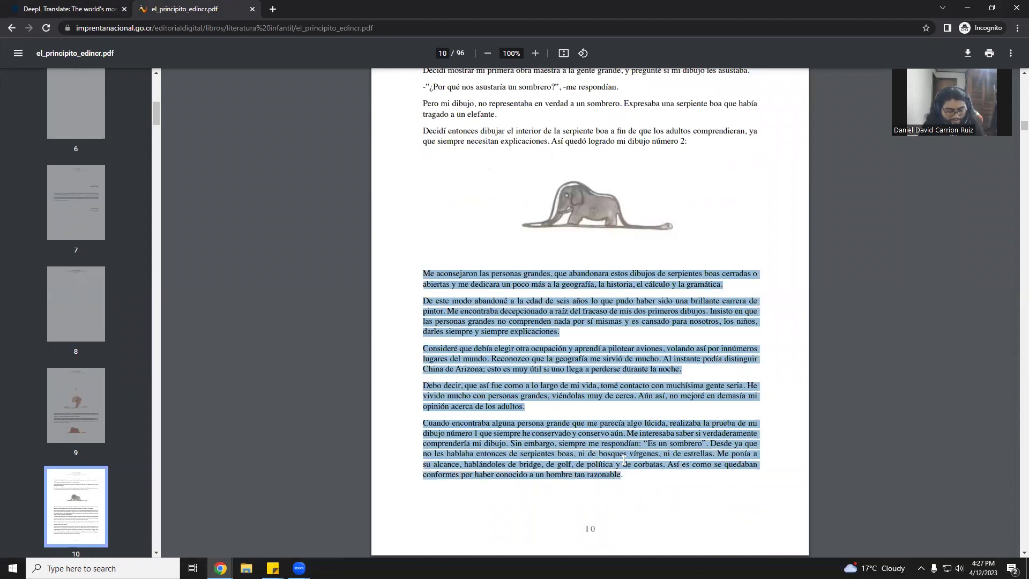
Switch back to DeepL and paste the copied El Principito passage as the Spanish source text for French translation.
left_click(99, 9)
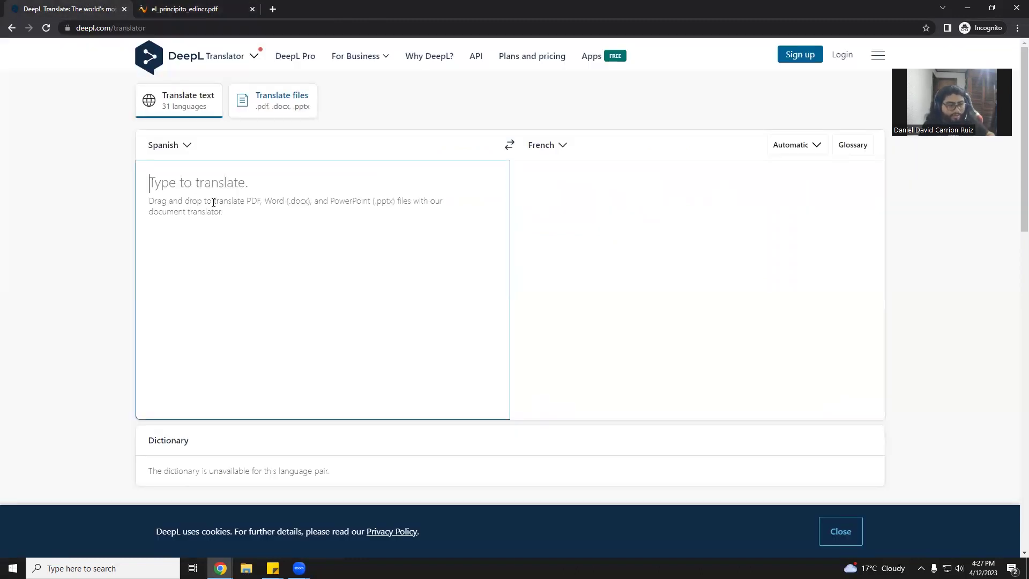
key("ctrl+v")
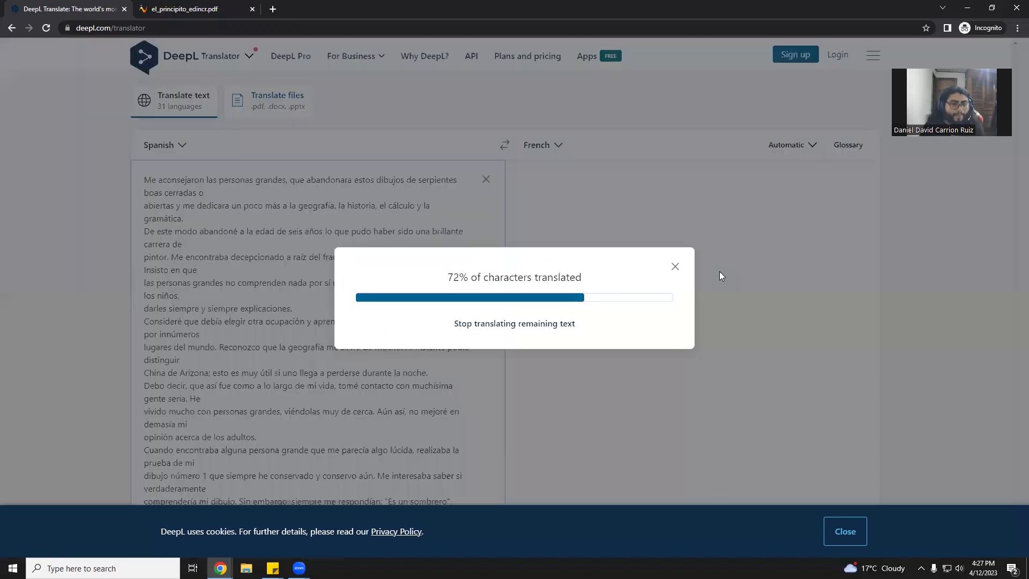
scroll(709, 332, "down", 2)
scroll(708, 332, "up", 2)
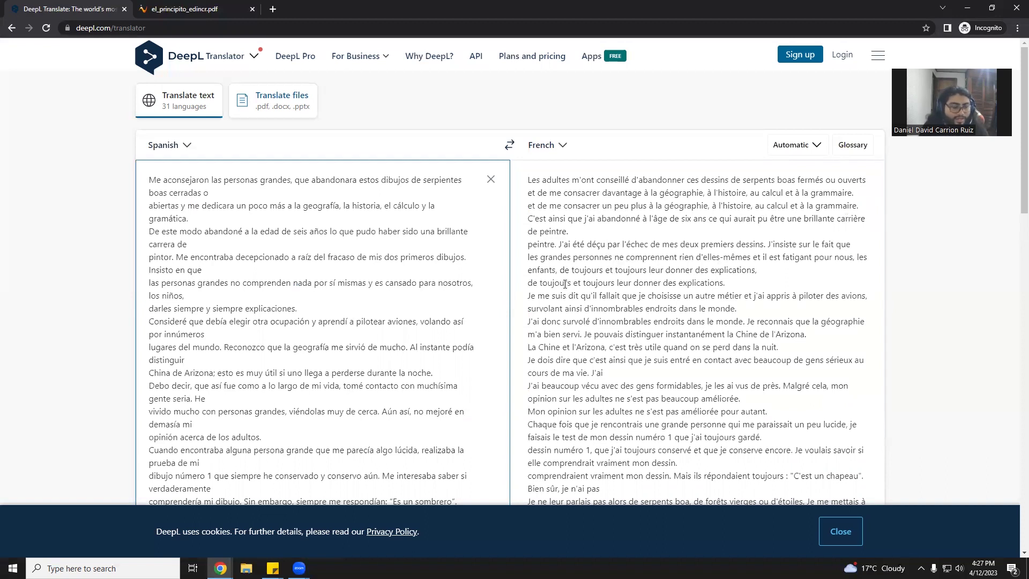
Open a new browser tab and search Google for "traductor de google".
left_click(273, 9)
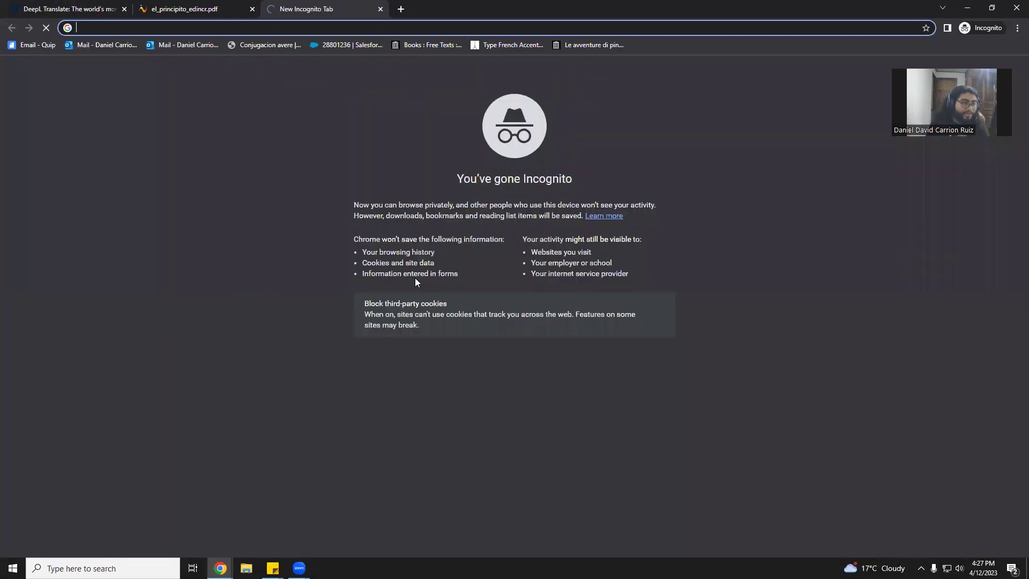
type("traductor de google")
left_click(201, 50)
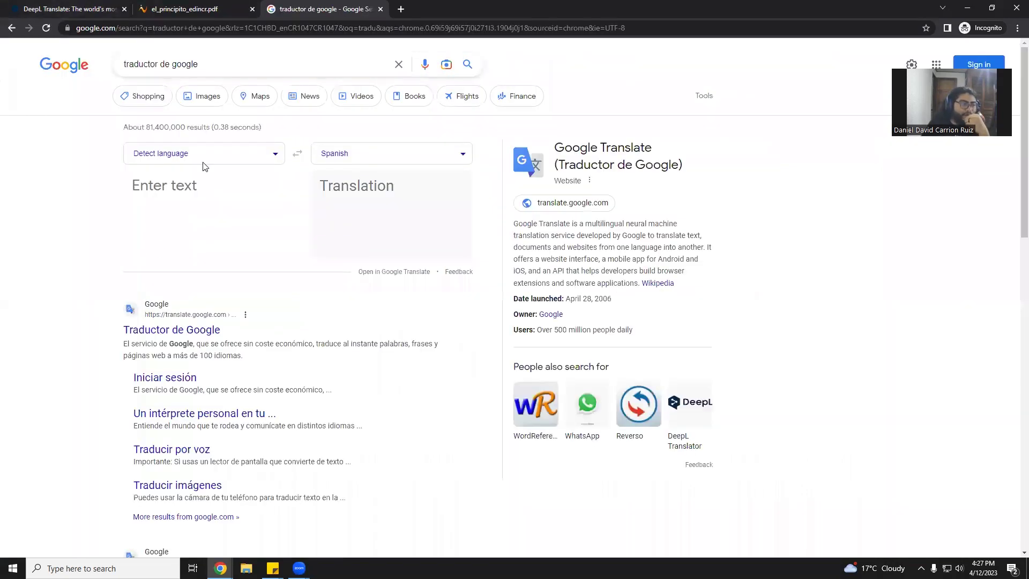
Set Google's translator to translate from Spanish to French and paste the copied El Principito passage as the source text.
left_click(203, 156)
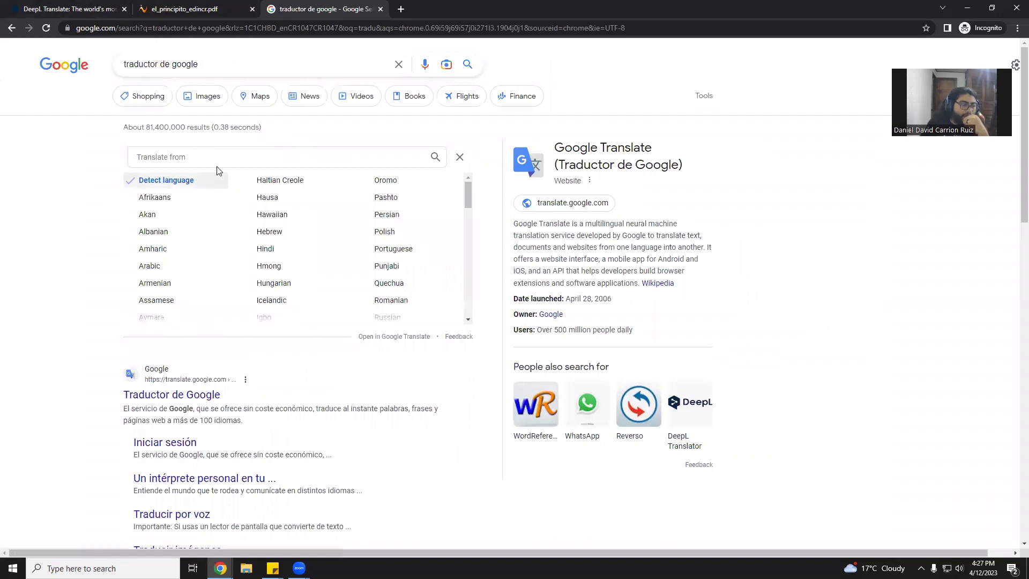
type("fre")
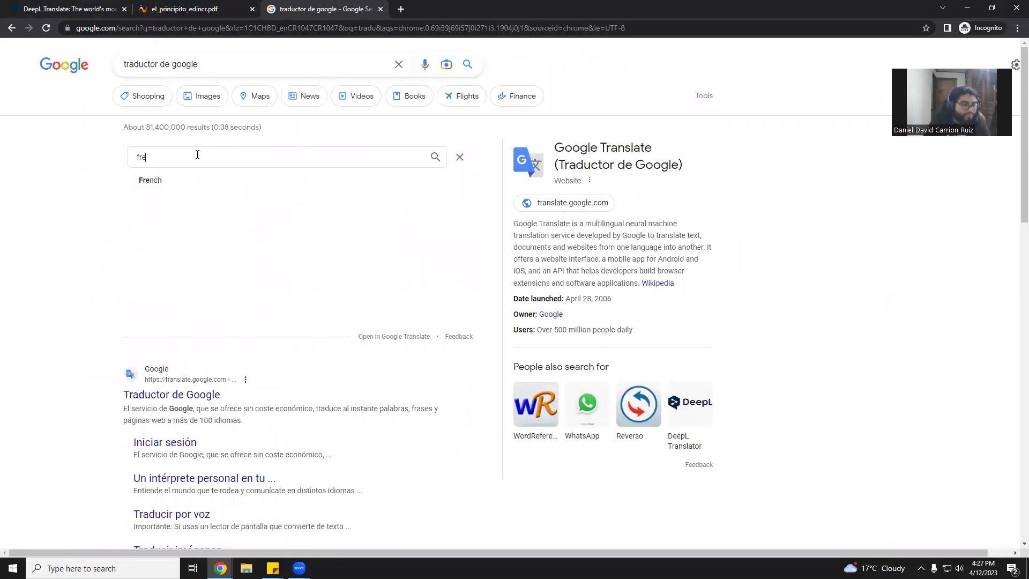
left_click(151, 179)
left_click(299, 154)
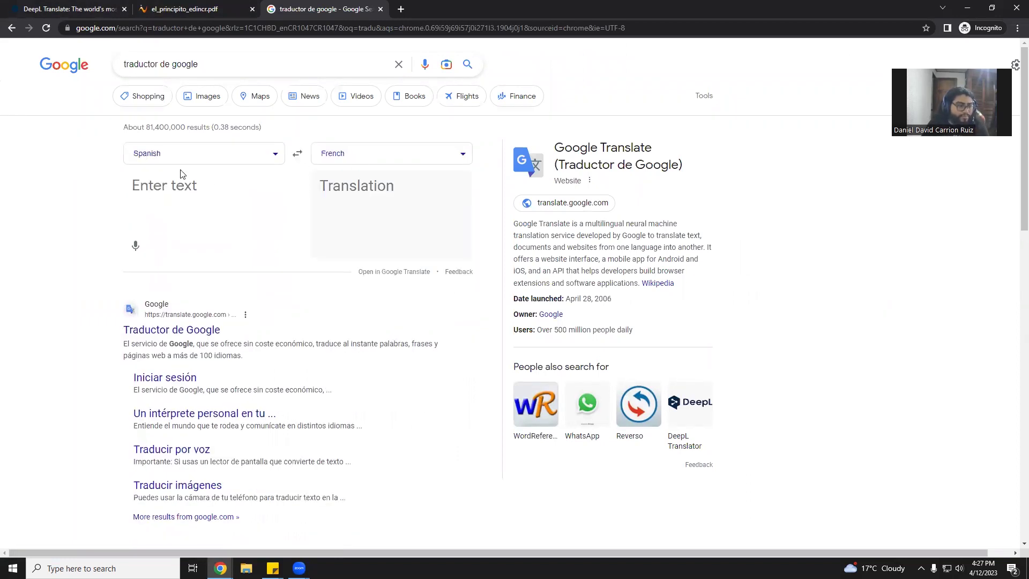
left_click(302, 207)
key("ctrl+v")
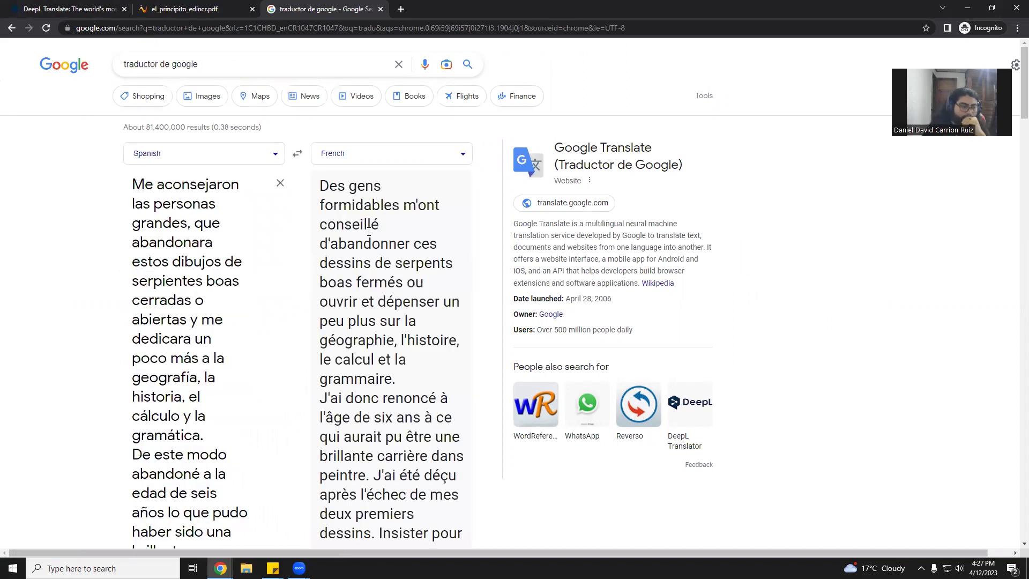
Examine Google's French translation of the El Principito passage alongside the Spanish original.
scroll(423, 311, "down", 1)
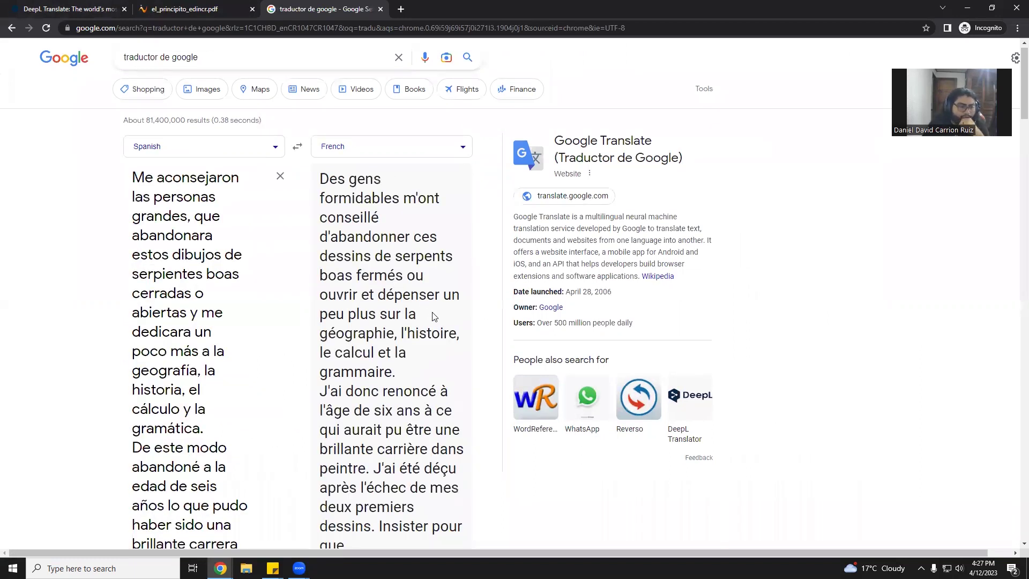
scroll(434, 316, "down", 1)
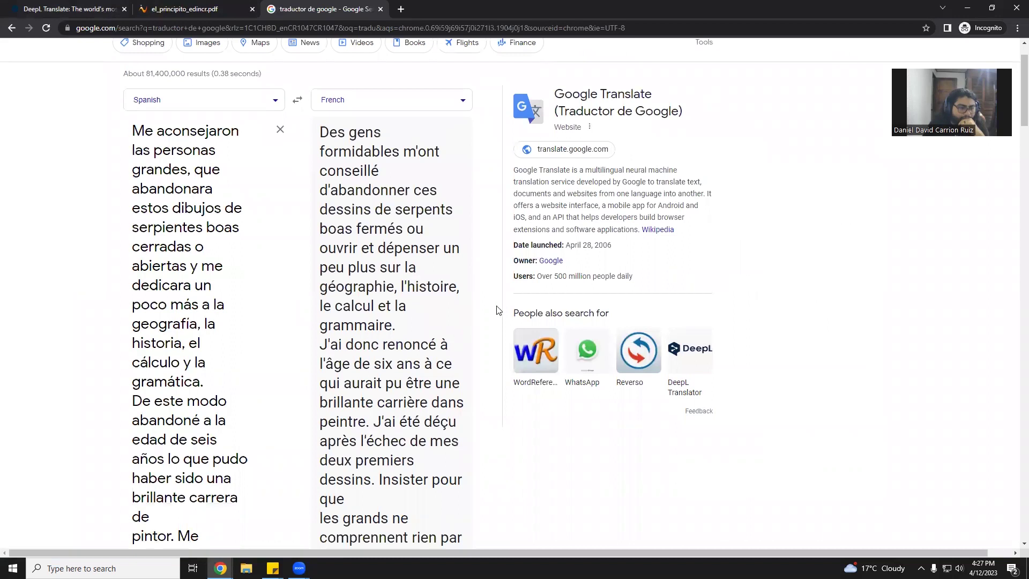
scroll(471, 325, "down", 1)
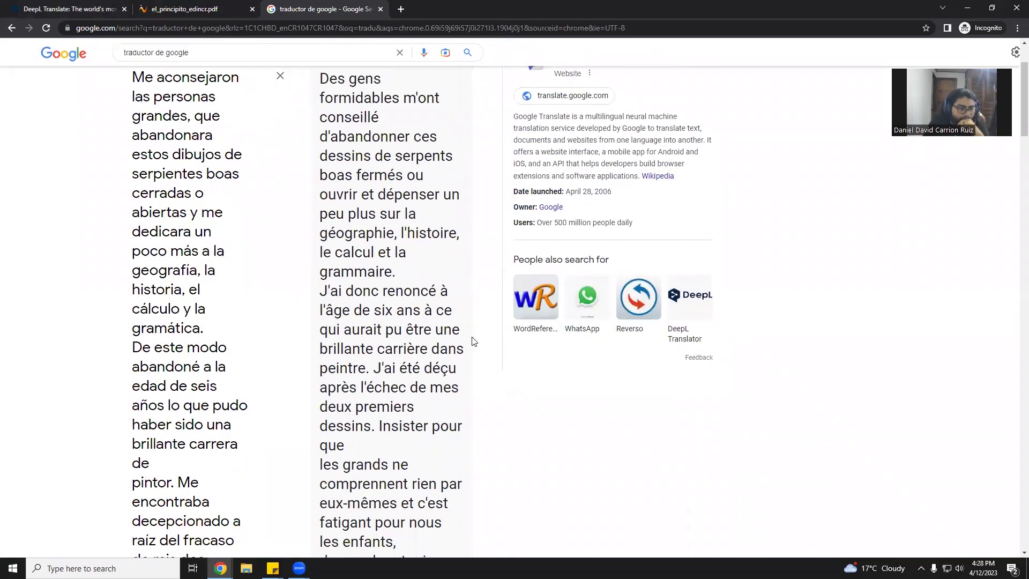
scroll(473, 339, "down", 1)
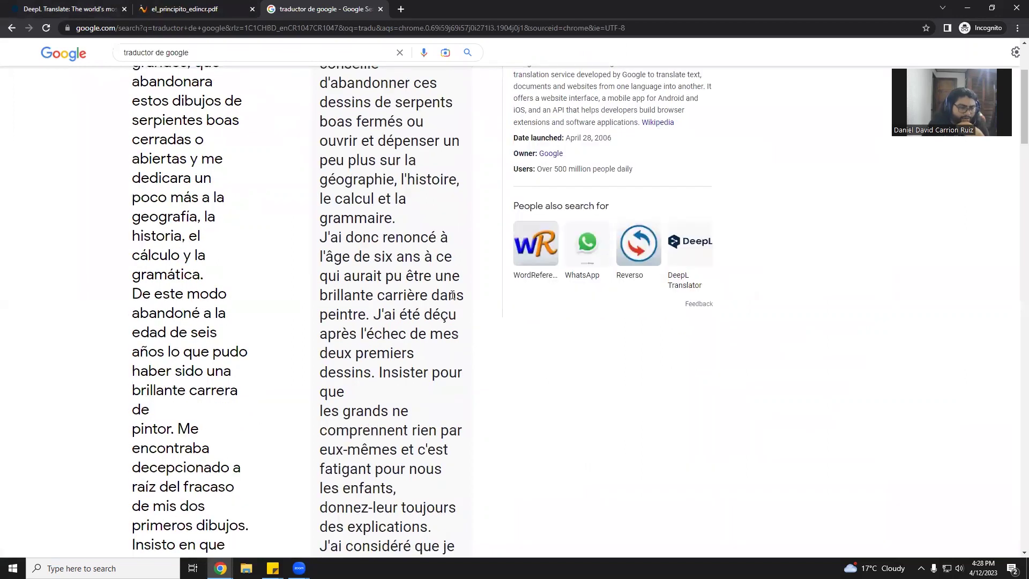
scroll(452, 292, "down", 2)
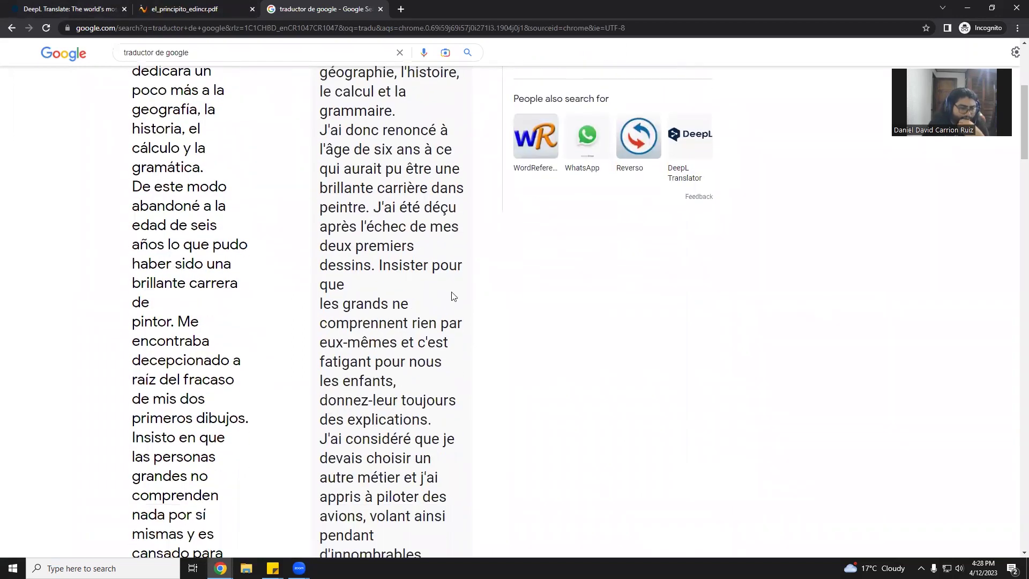
scroll(454, 296, "down", 1)
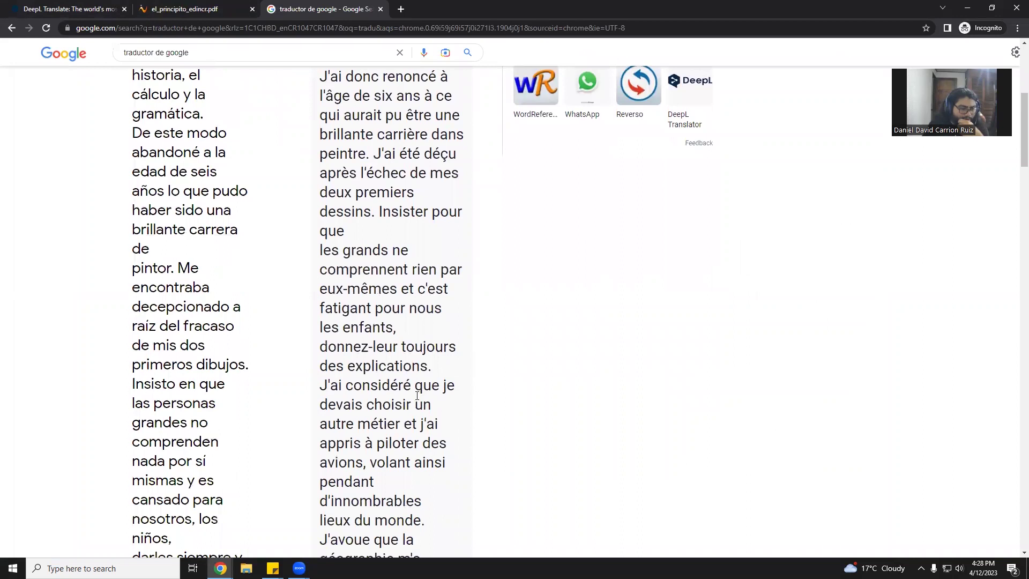
scroll(406, 402, "down", 7)
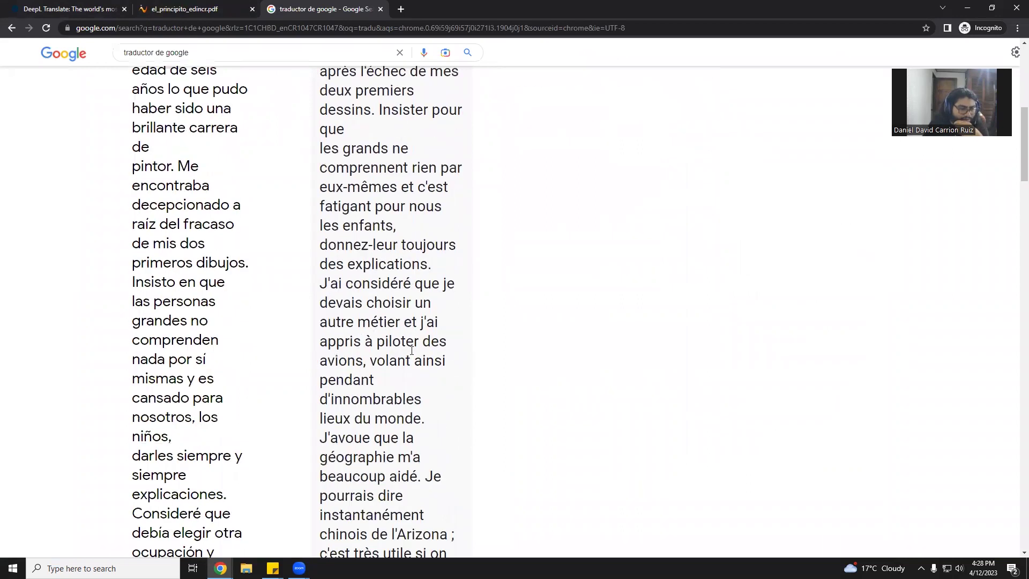
scroll(412, 351, "down", 2)
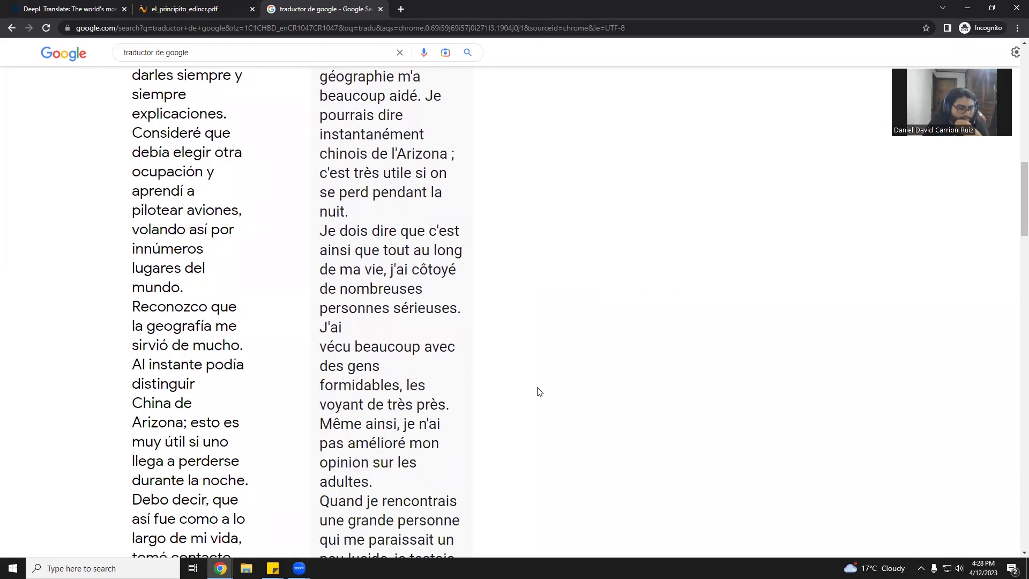
scroll(538, 391, "up", 13)
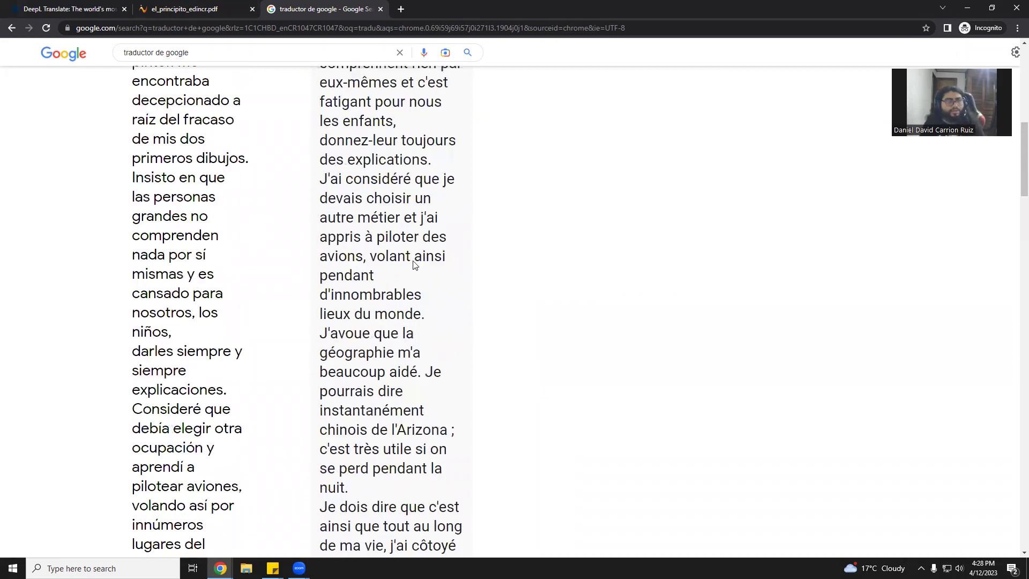